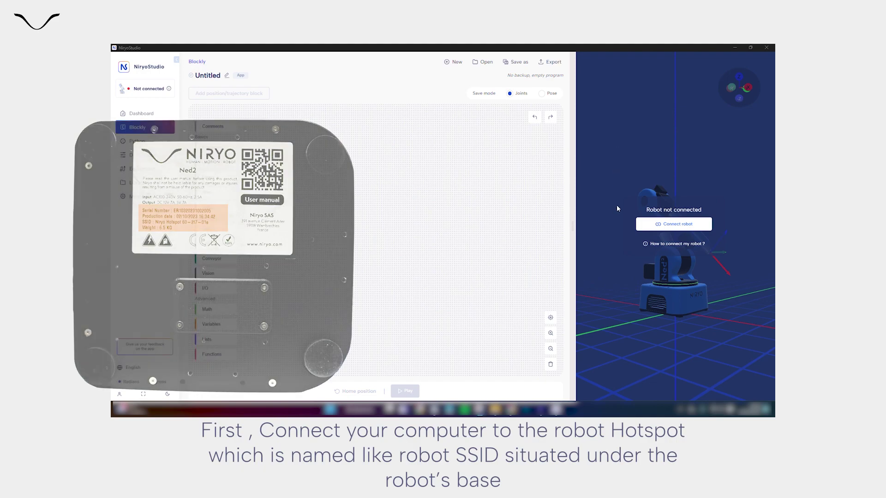
Step: Join the PC to the Niryo Hotspot 5b-a66-a68 Wi-Fi network with its password, then return to NiryoStudio
click(717, 408)
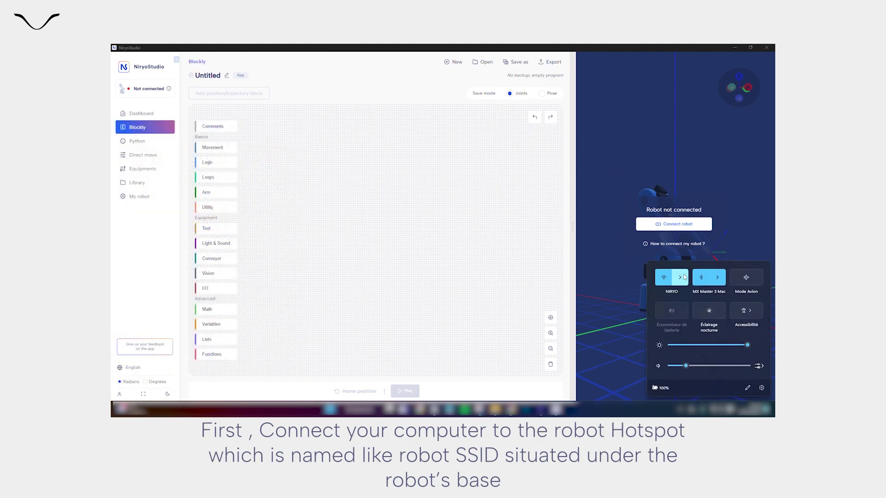
click(680, 277)
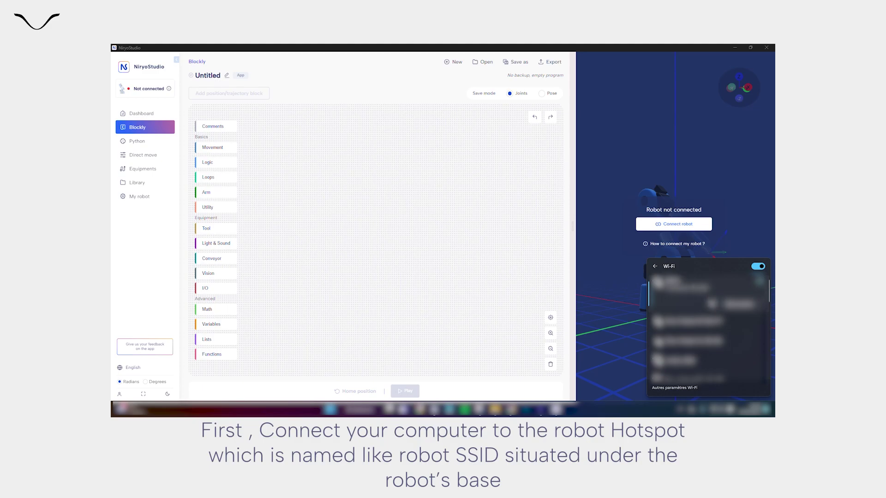
scroll(757, 362, down, 1)
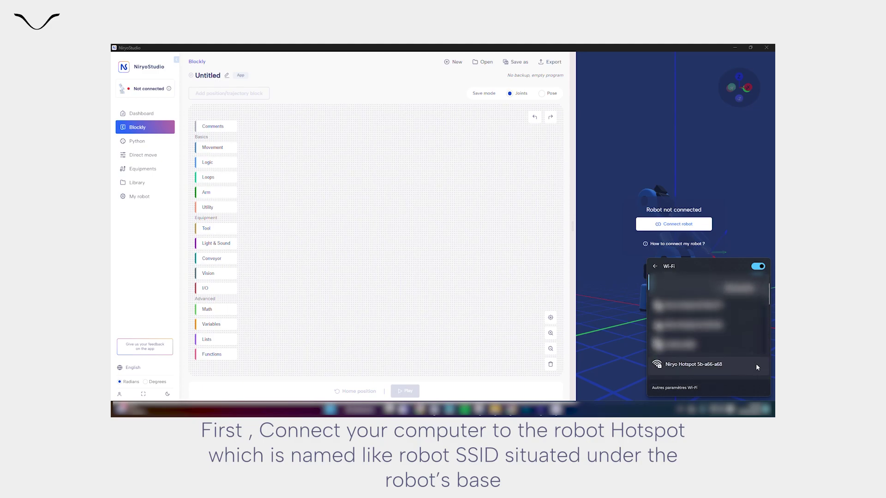
click(756, 364)
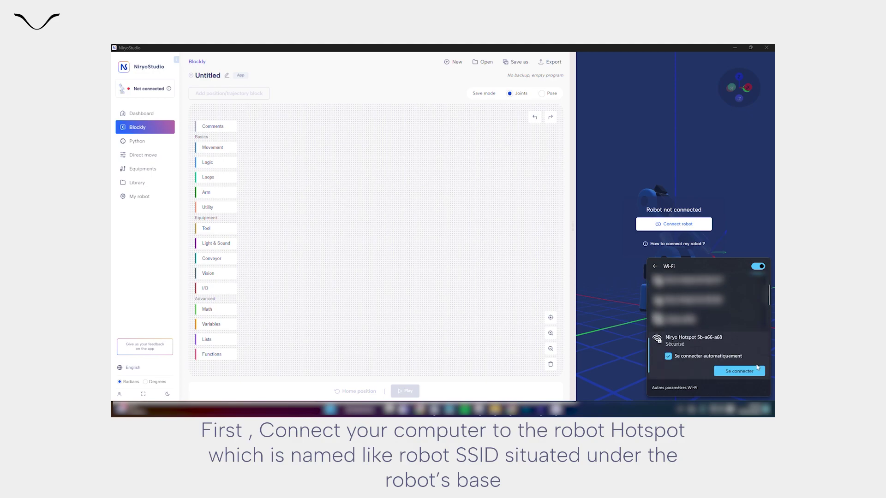
click(754, 371)
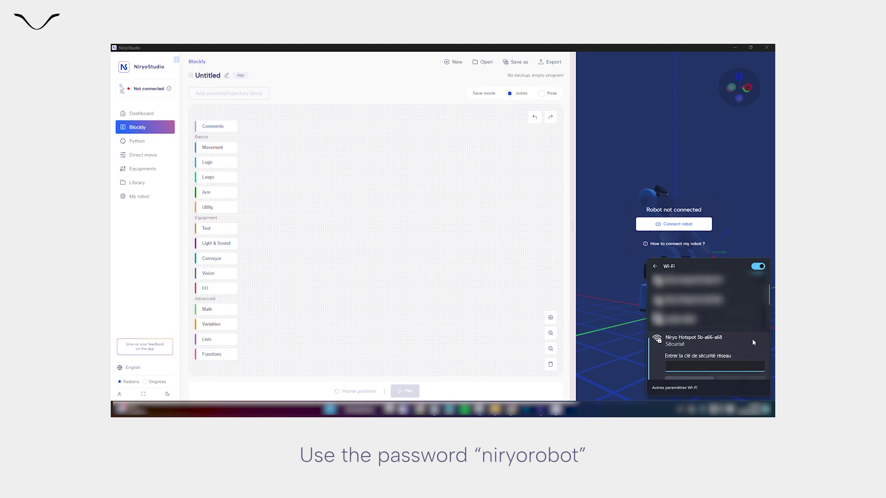
text(niryorobot)
key(Return)
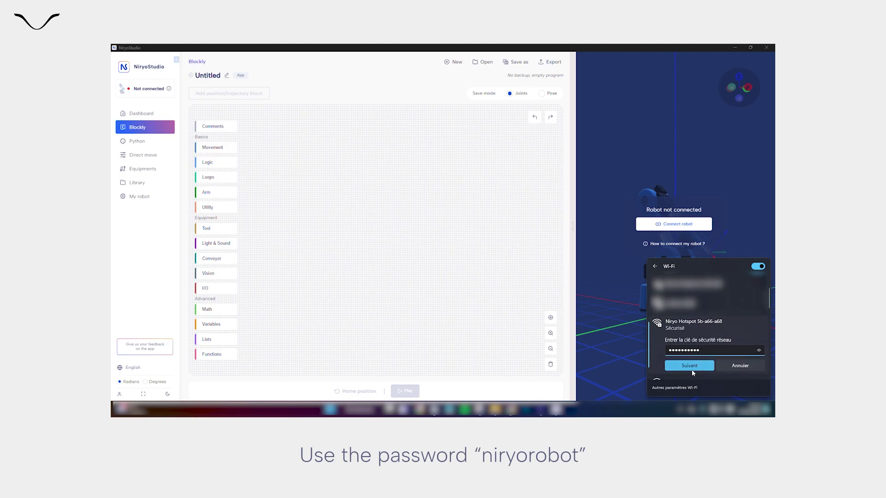
click(586, 369)
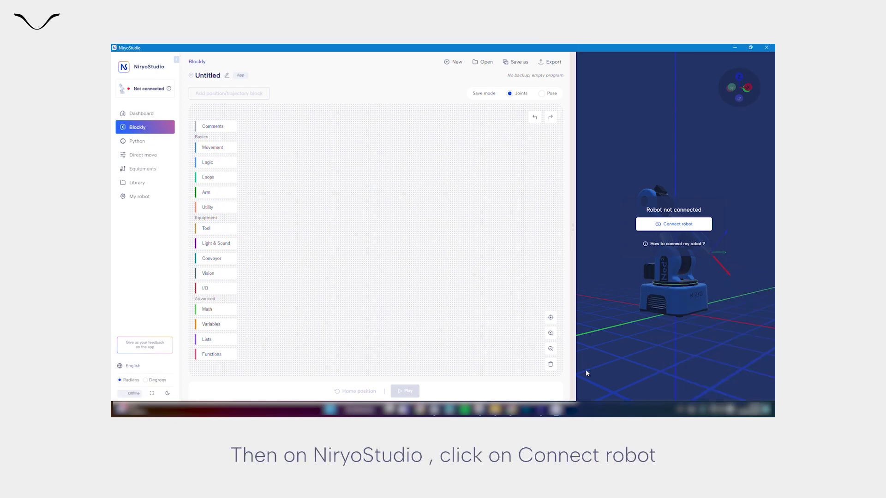
Step: Connect NiryoStudio to Niryo Robot 5b-a66-a68 via Hotspot 10.10.10.10
click(663, 221)
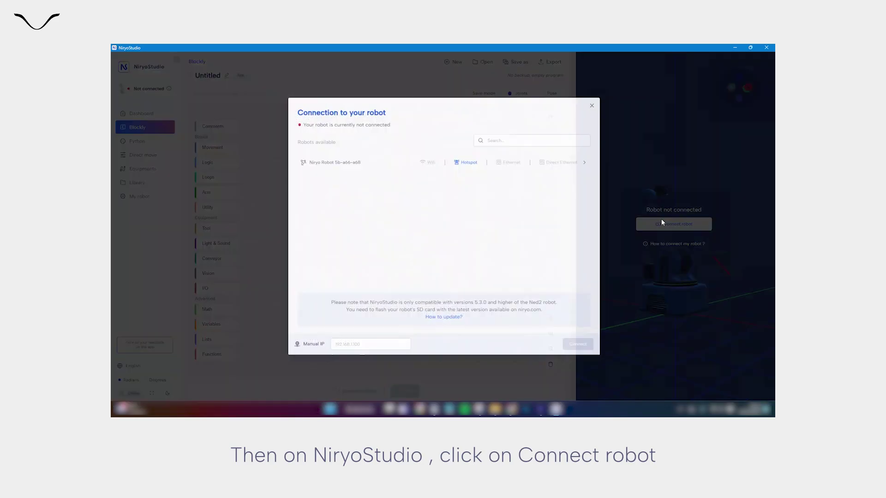
click(510, 162)
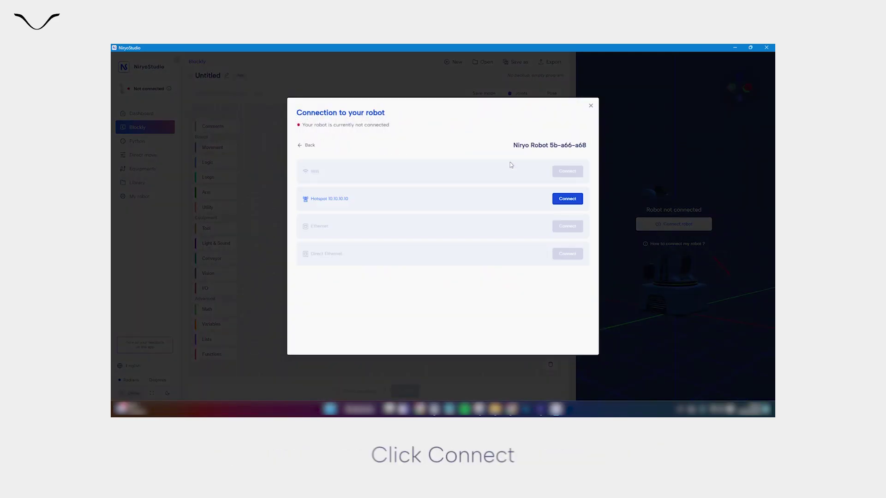
click(566, 205)
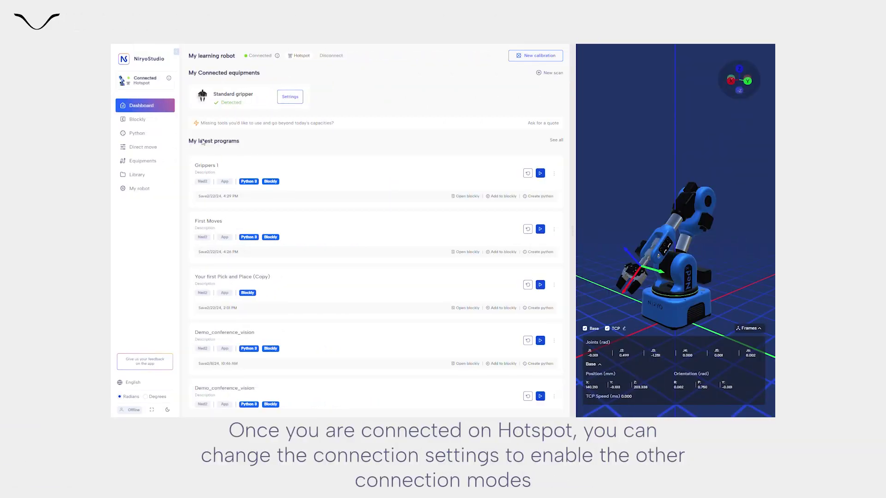
Step: Open My robot's Settings, edit Robot connection, and show the Wifi network list
click(157, 189)
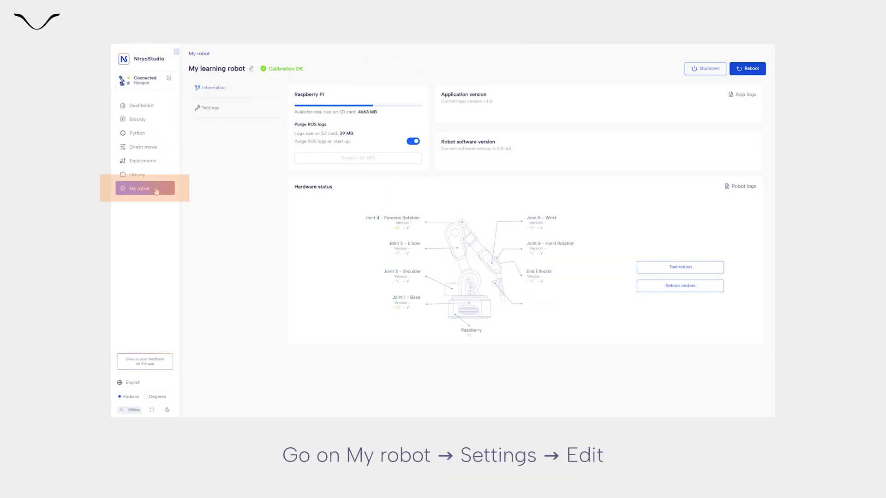
click(228, 111)
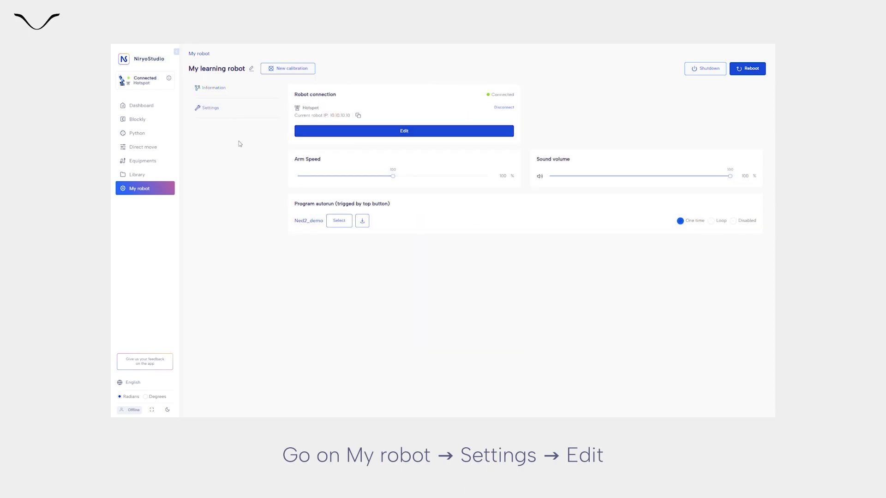
click(315, 132)
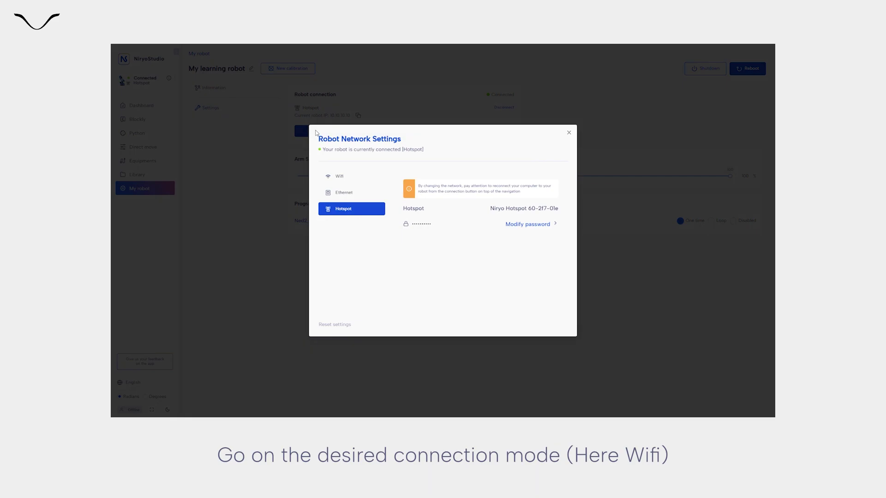
click(365, 177)
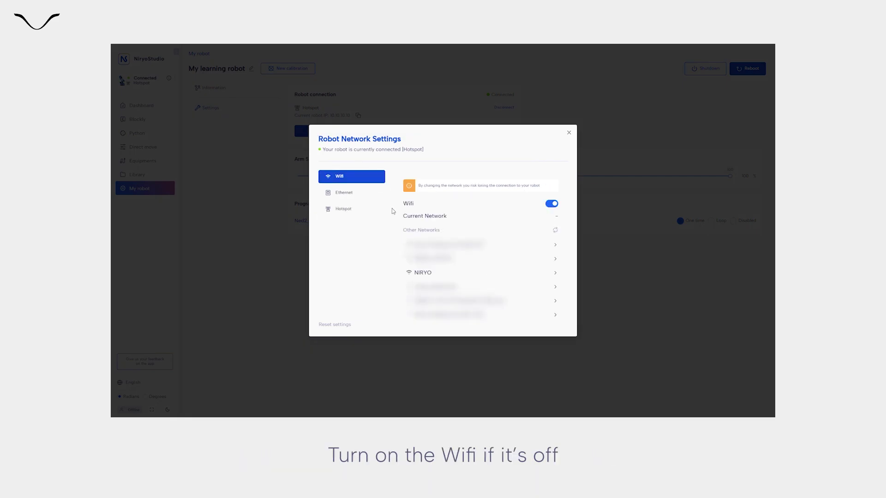
Step: Select the NIRYO network, enter its Wi-Fi password, and apply so the robot joins it
click(417, 274)
click(424, 226)
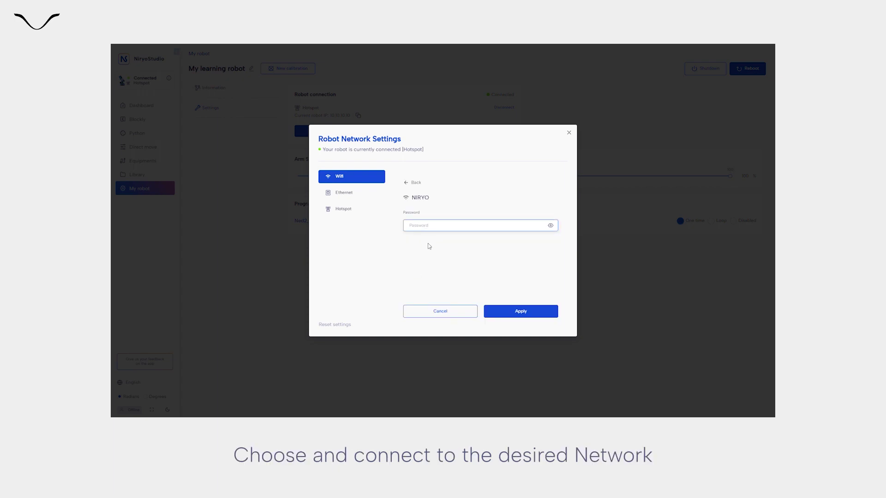
text(*******)
click(526, 312)
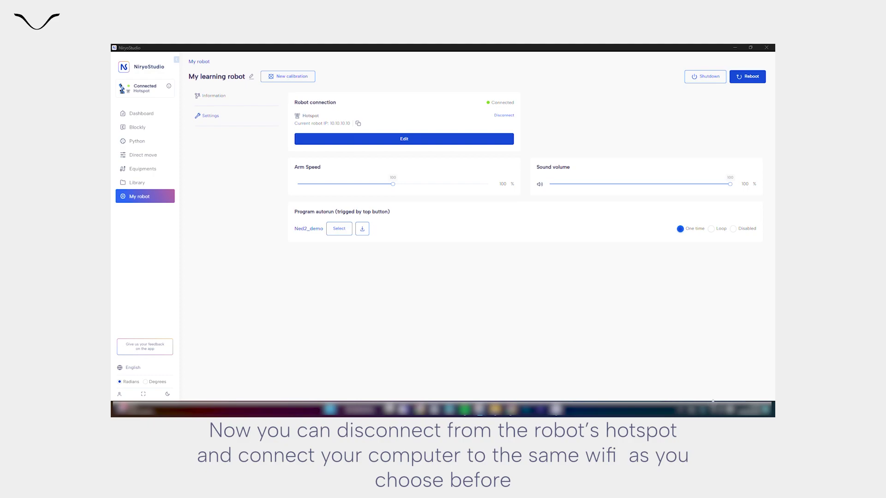
Step: Switch the PC's Wi-Fi from the robot hotspot to NIRYO, then return to NiryoStudio
click(716, 410)
click(679, 277)
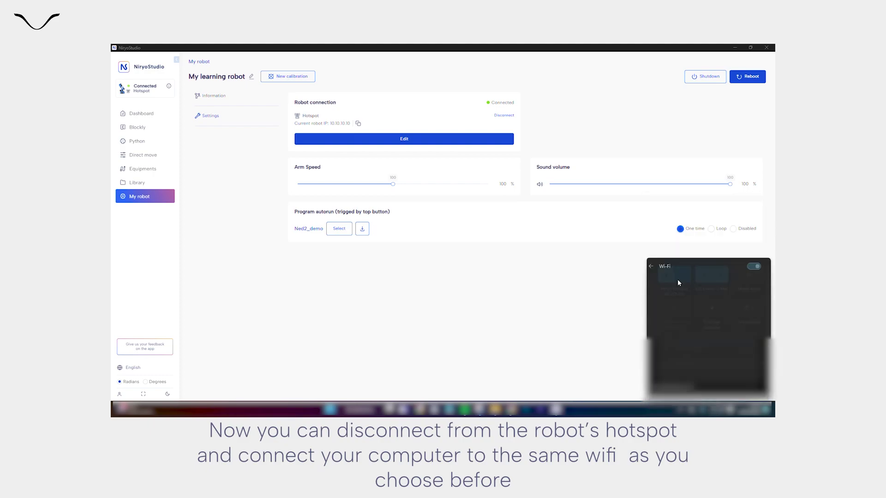
click(685, 320)
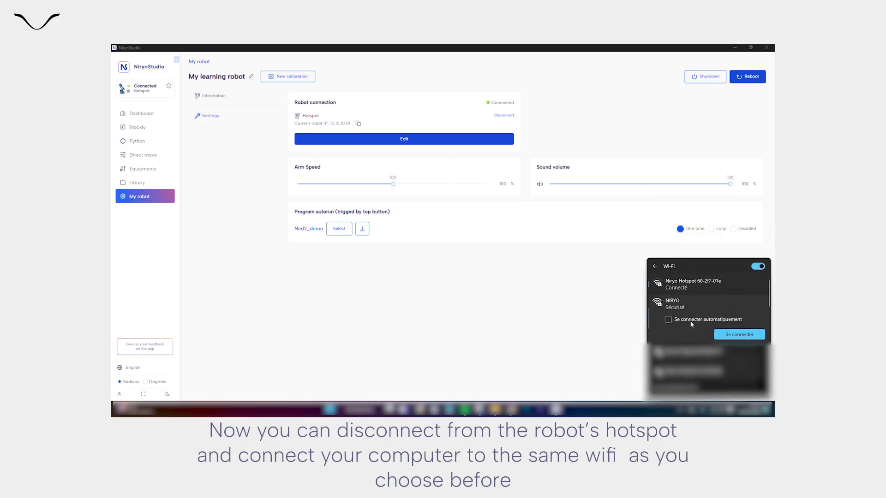
click(731, 336)
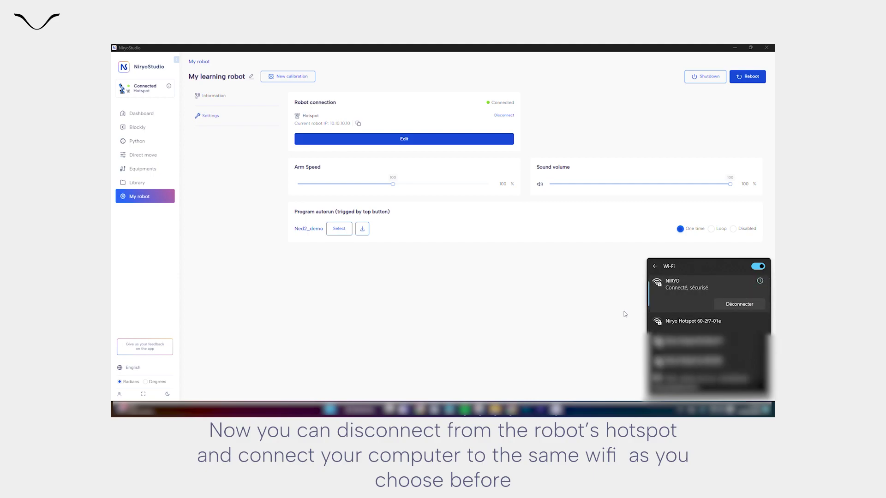
click(388, 290)
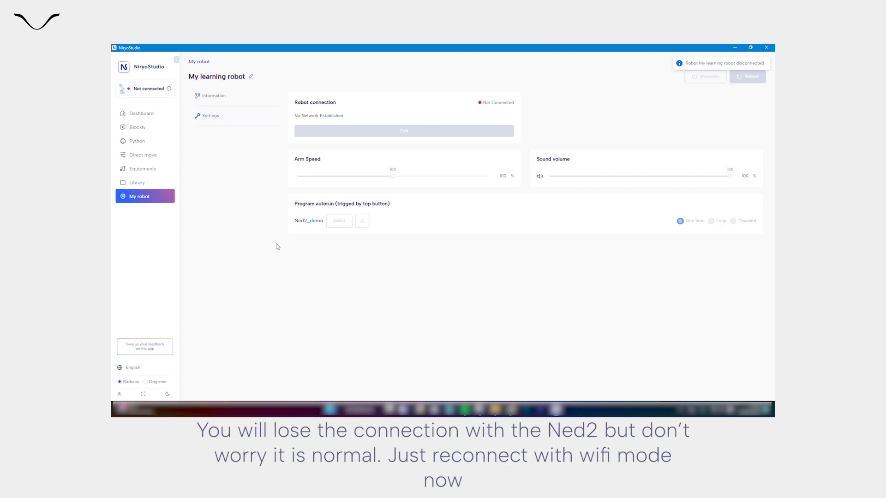
Step: Connect to My learning robot over Wifi at 192.168.1.156
click(138, 90)
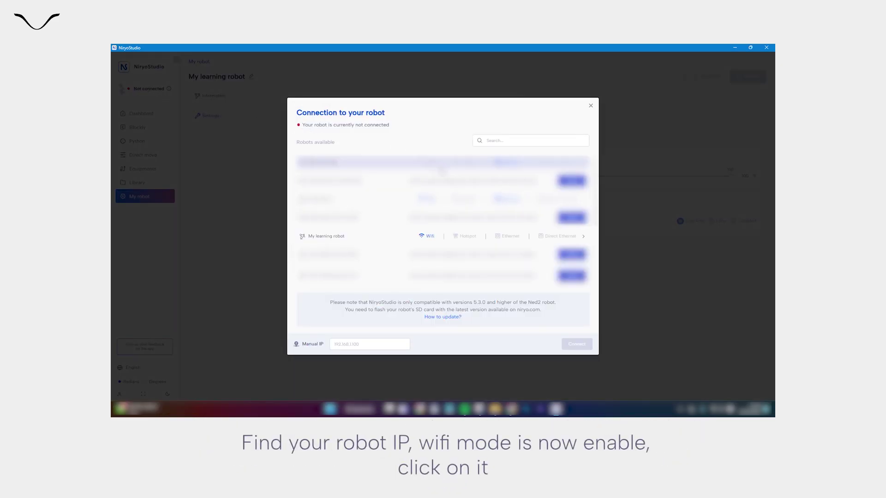
click(436, 239)
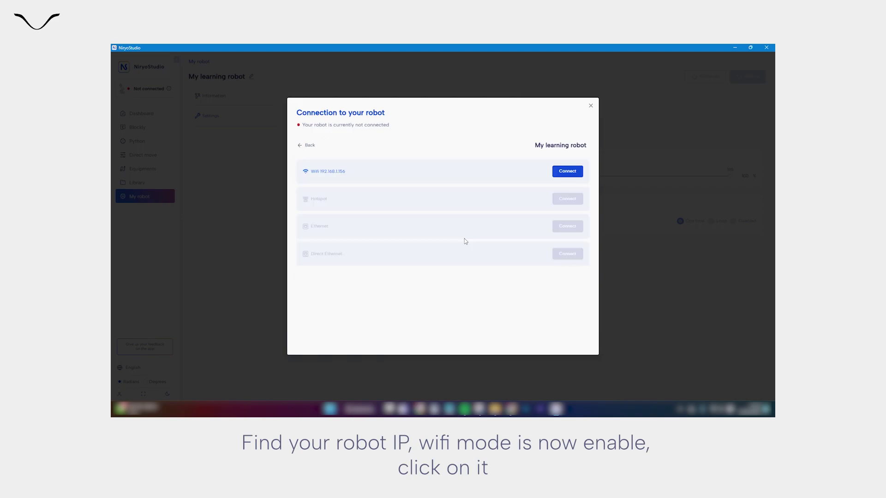
click(567, 171)
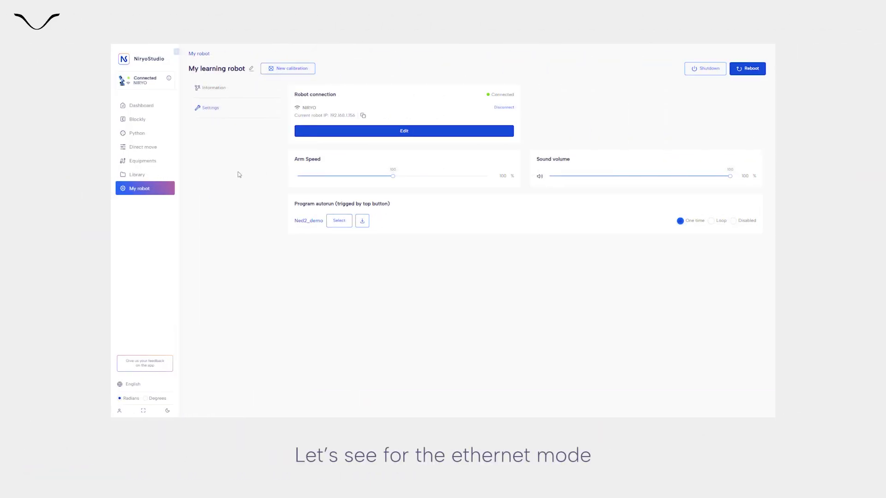
Step: Apply the Automatic (DHCP) setting in the robot's Ethernet connection settings
click(307, 135)
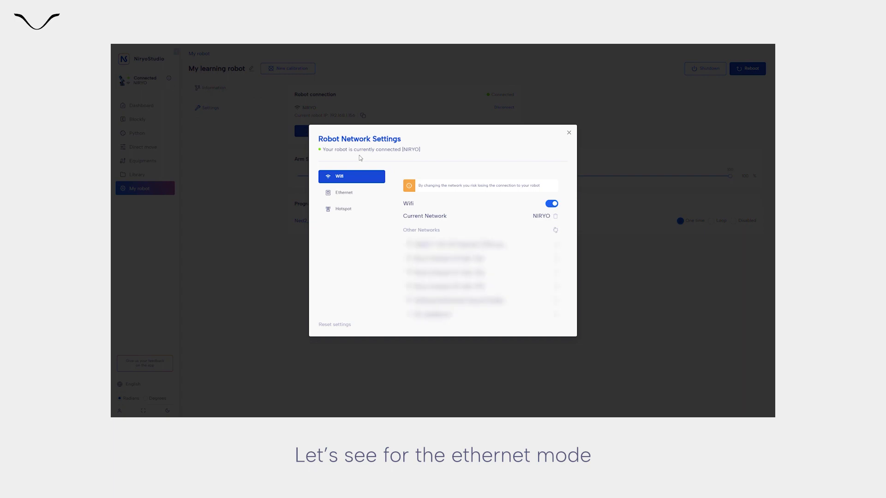
click(369, 197)
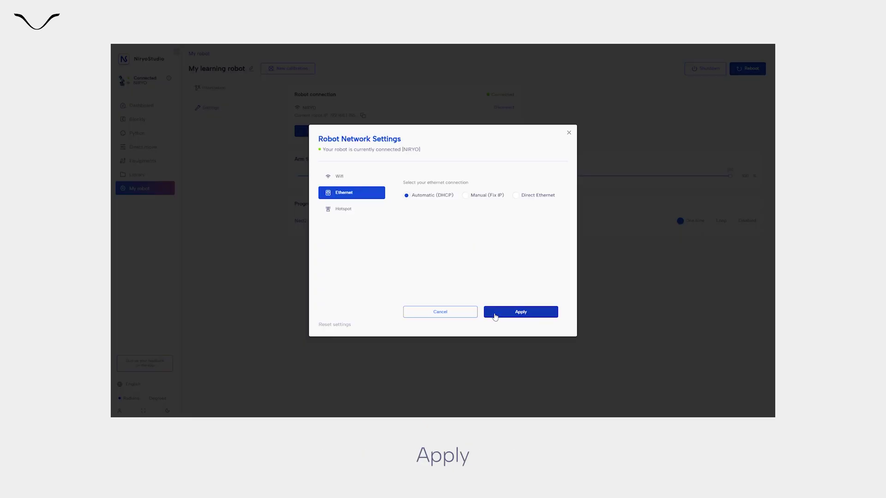
click(493, 314)
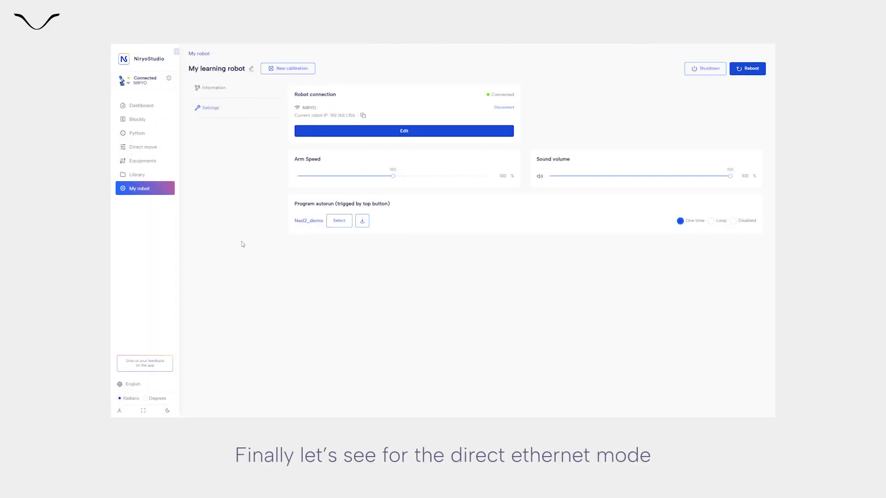
Step: Select Direct Ethernet in the robot's Ethernet connection settings and apply it
click(314, 133)
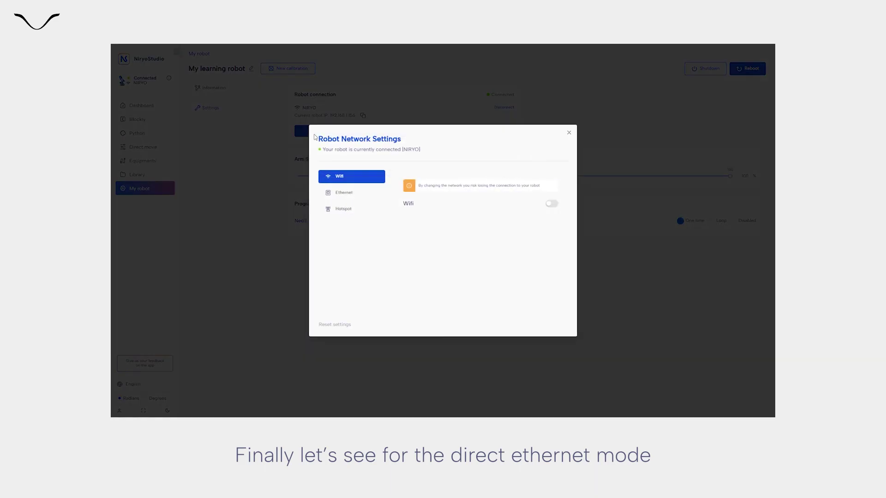
click(372, 198)
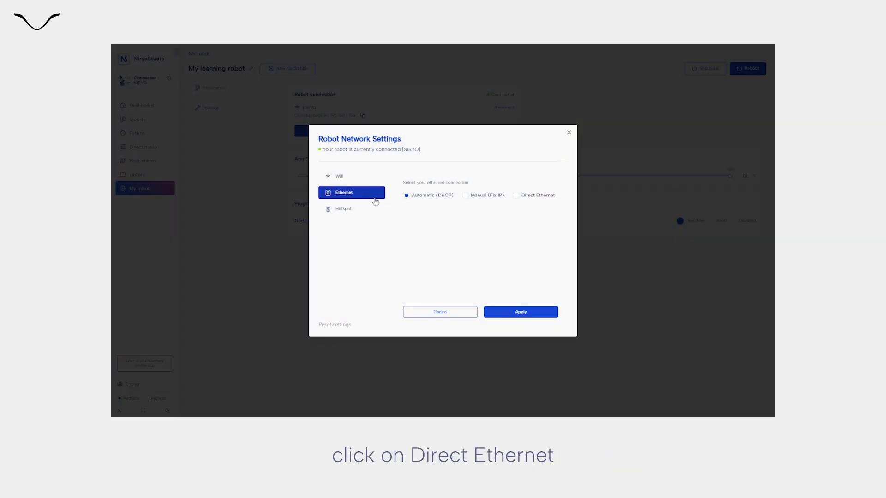
click(517, 197)
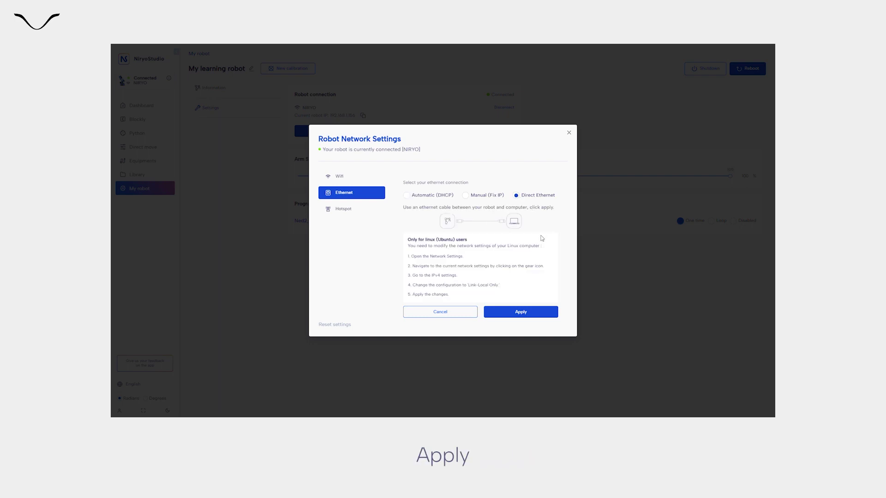
click(540, 312)
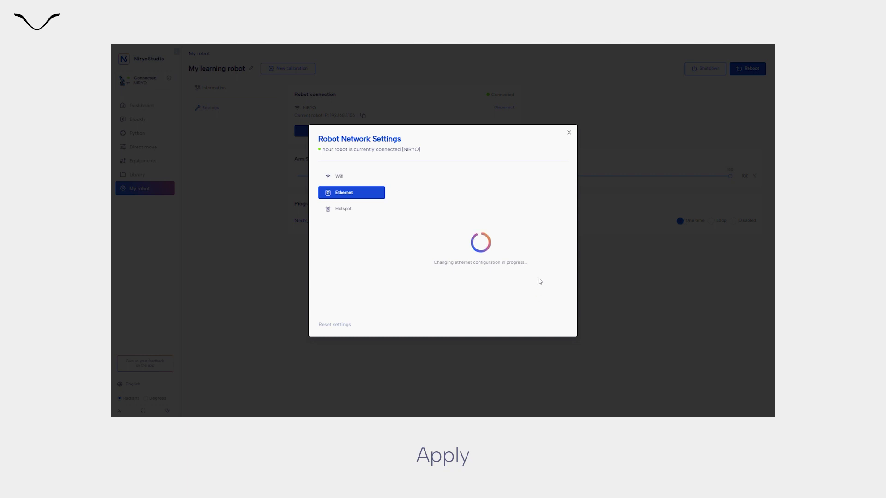